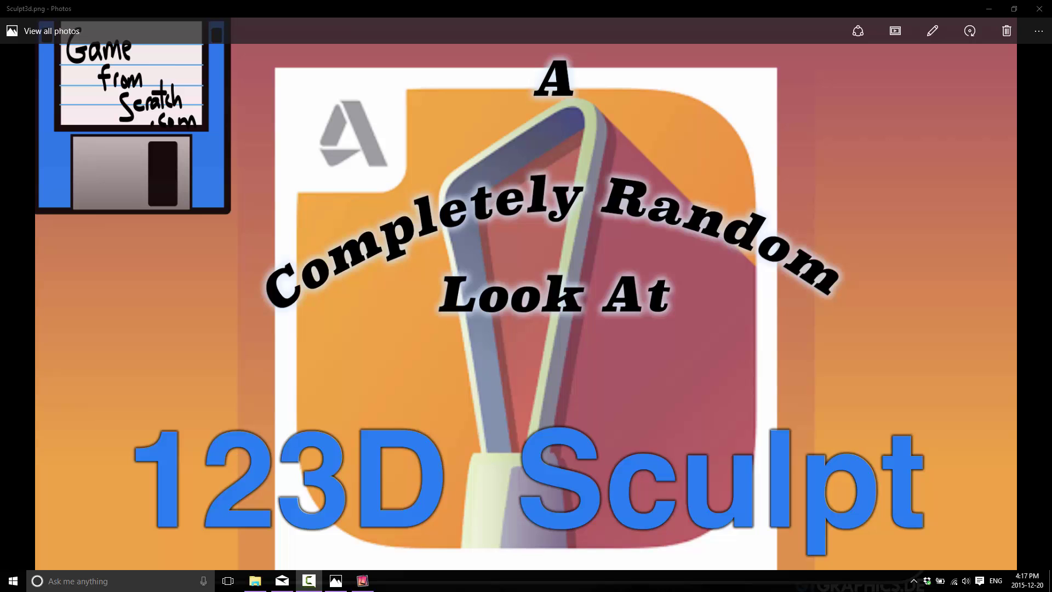
pyautogui.click(362, 580)
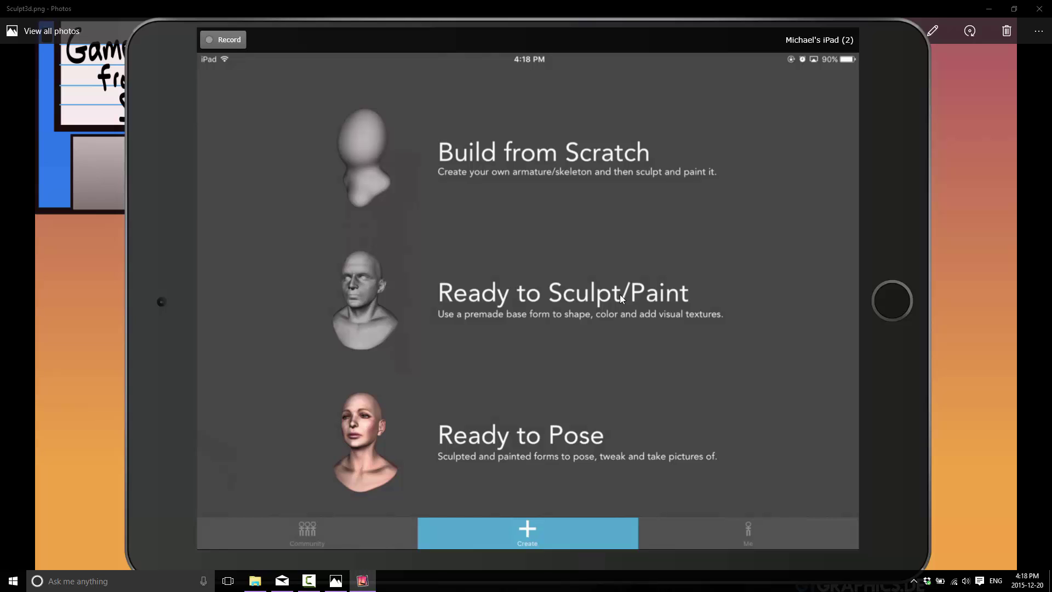
# Open the Ready to Sculpt/Paint gallery of premade base forms
pyautogui.click(622, 298)
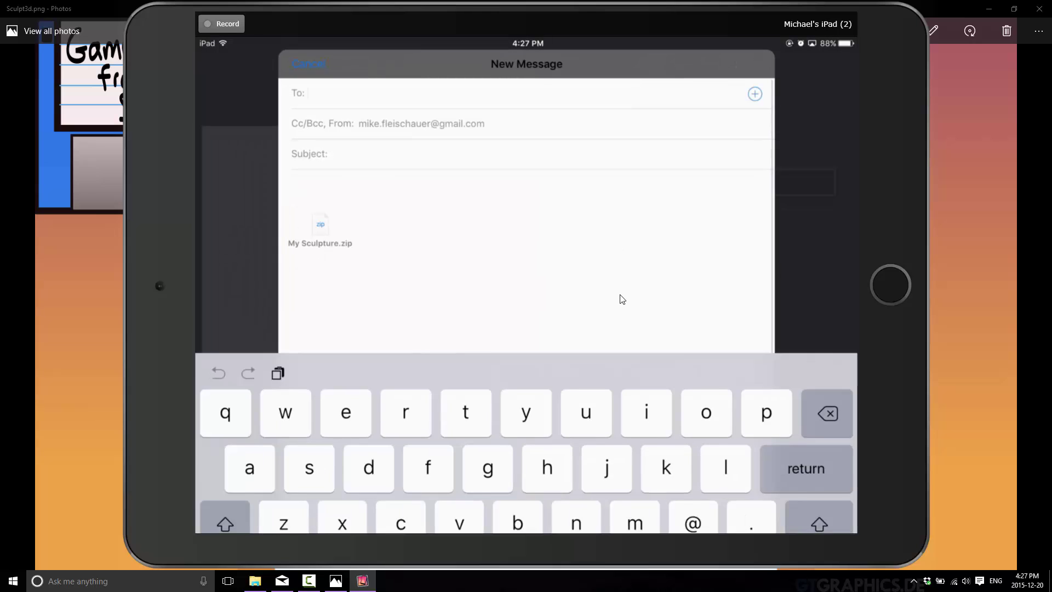
# Start entering your own e-mail address as the recipient of My Sculpture.zip
pyautogui.write('mike@')
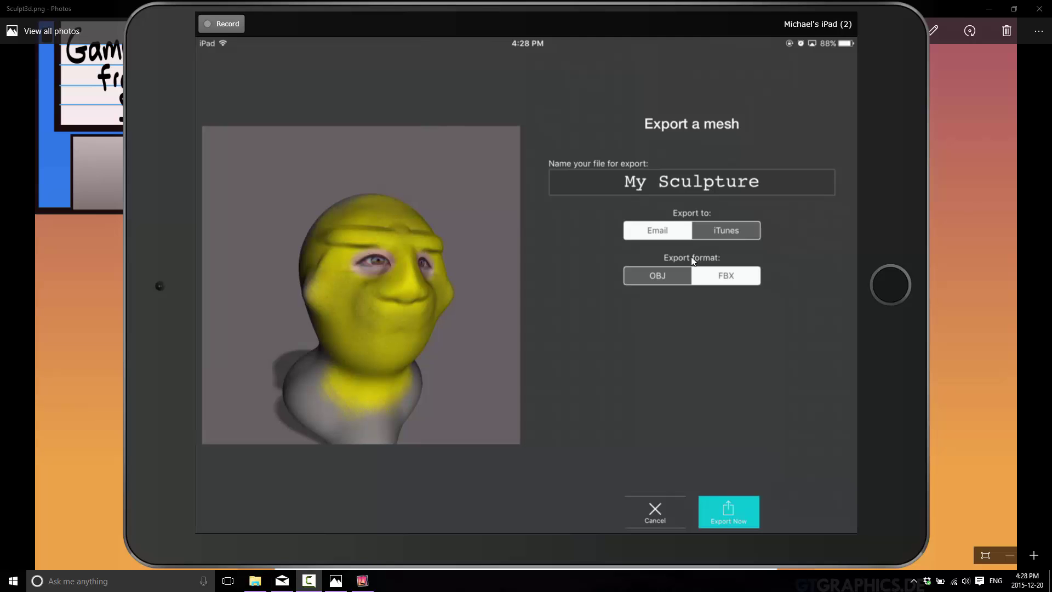
# Extract My Sculpture.zip from the desktop into a My Sculpture folder with 7-Zip
pyautogui.press('super+d')
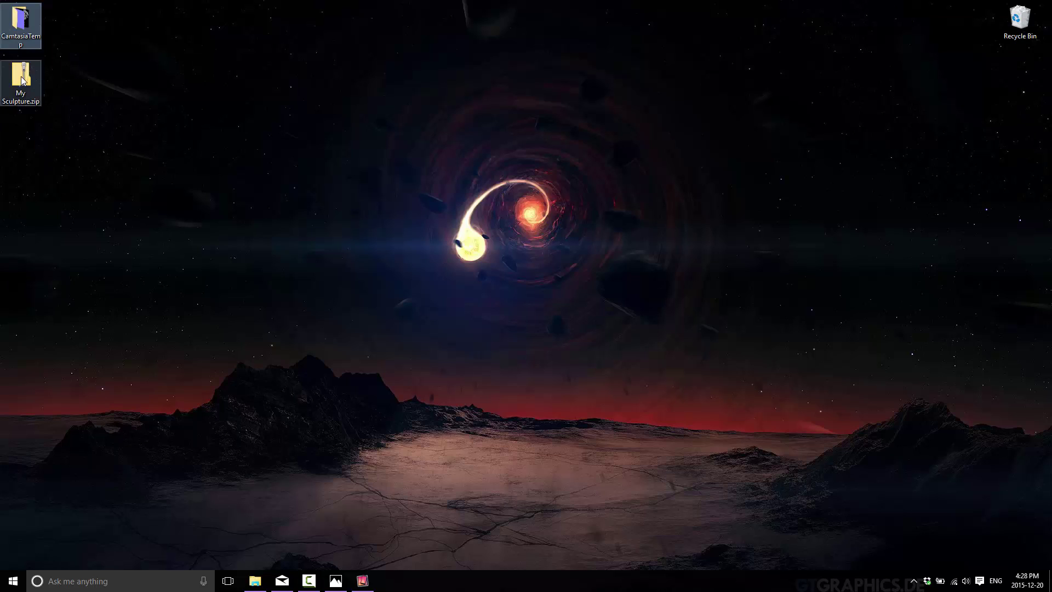
pyautogui.click(22, 82)
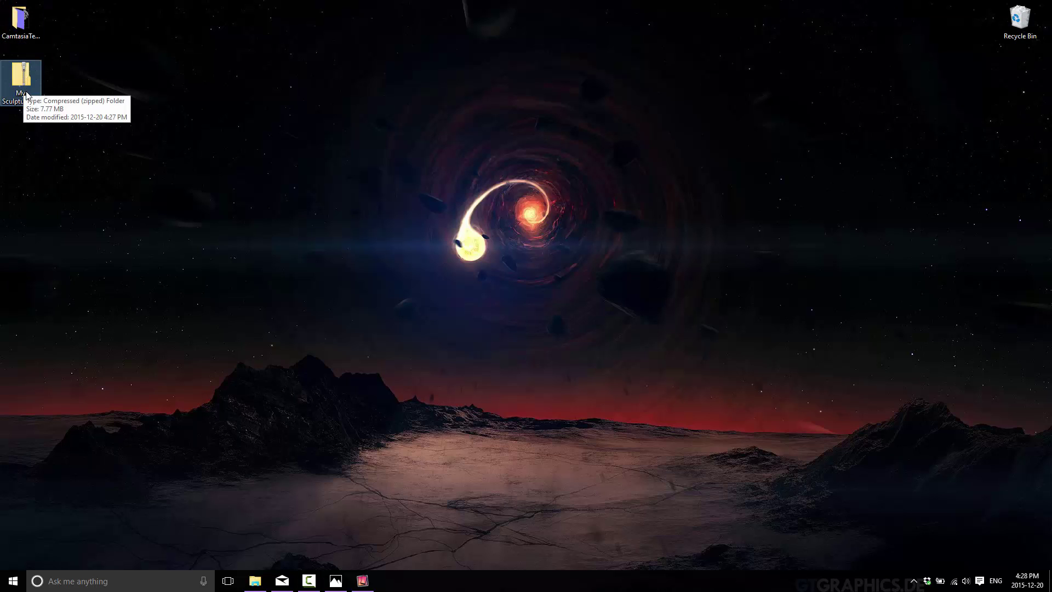
pyautogui.rightClick(22, 82)
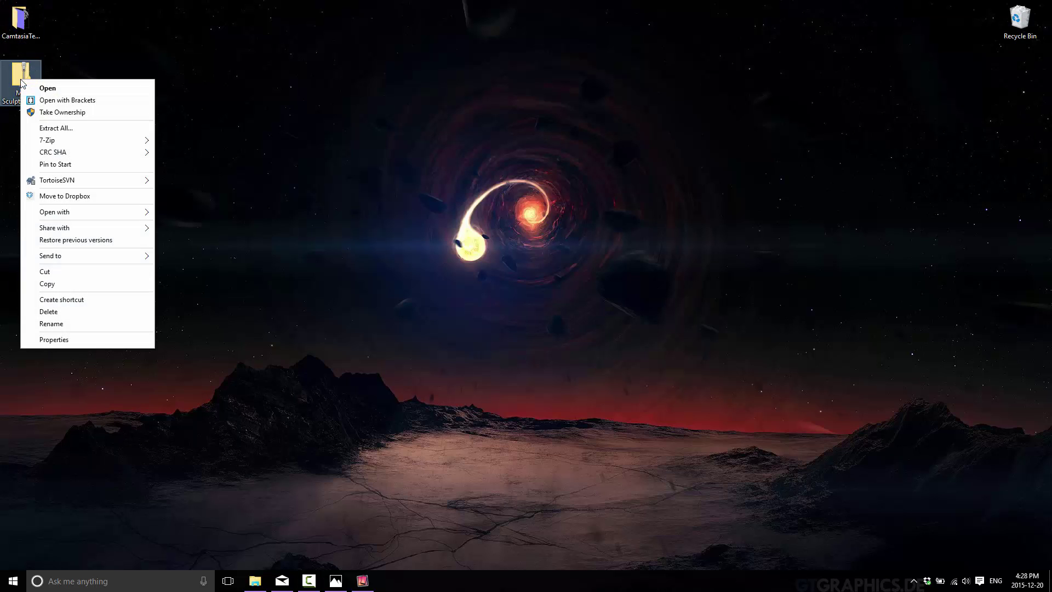
pyautogui.moveTo(88, 141)
pyautogui.click(208, 188)
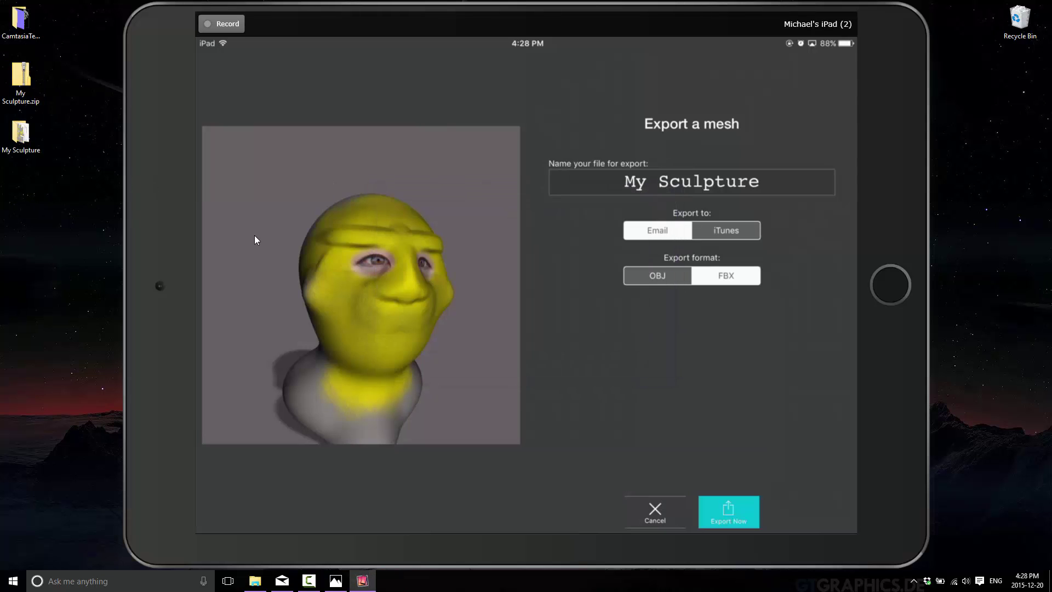
# Launch Blender by searching 'blender' from the Start menu
pyautogui.press('super')
pyautogui.write('b')
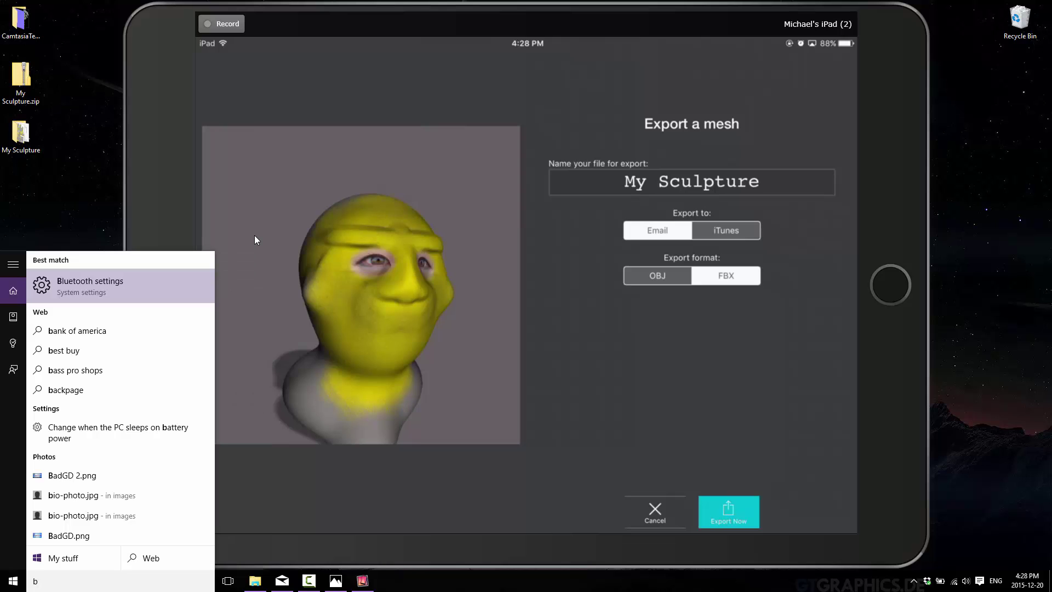
pyautogui.write('lender')
pyautogui.press('Return')
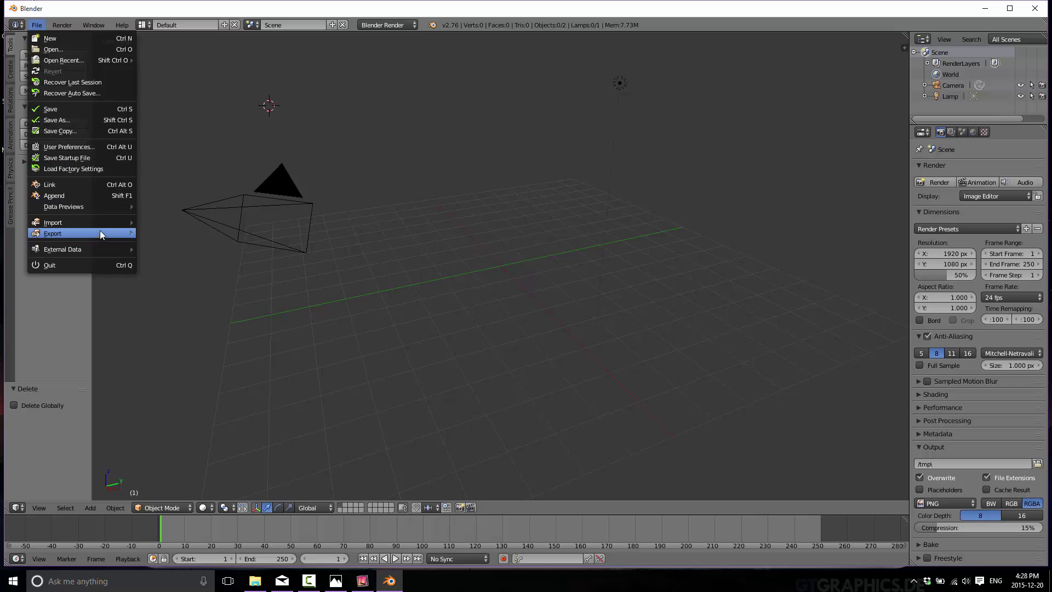
# Browse to the Desktop's My Sculpture folder in the FBX import browser to check its files
pyautogui.moveTo(82, 223)
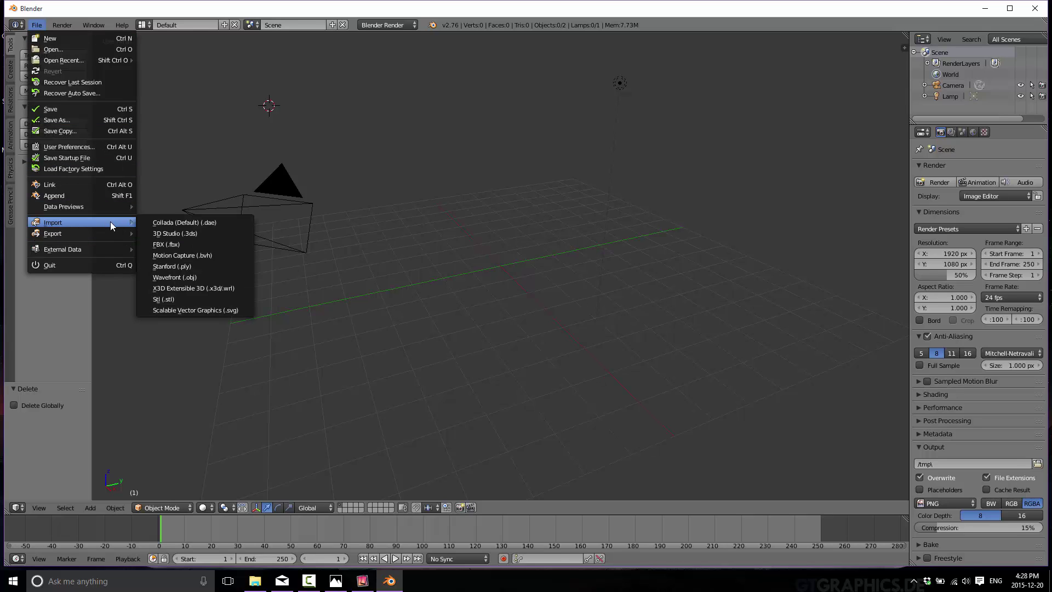
pyautogui.click(200, 244)
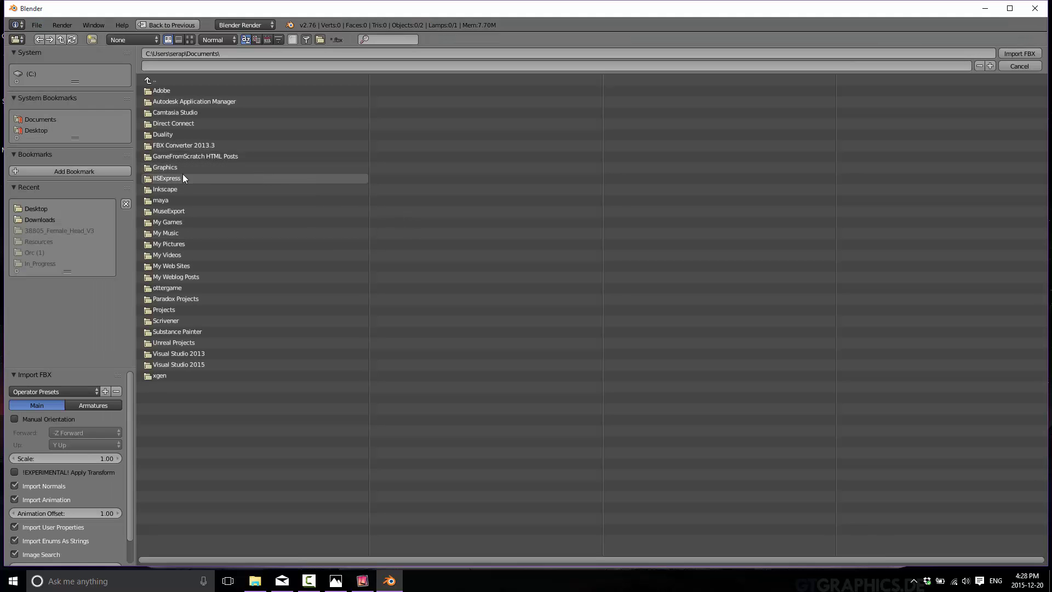
pyautogui.click(38, 130)
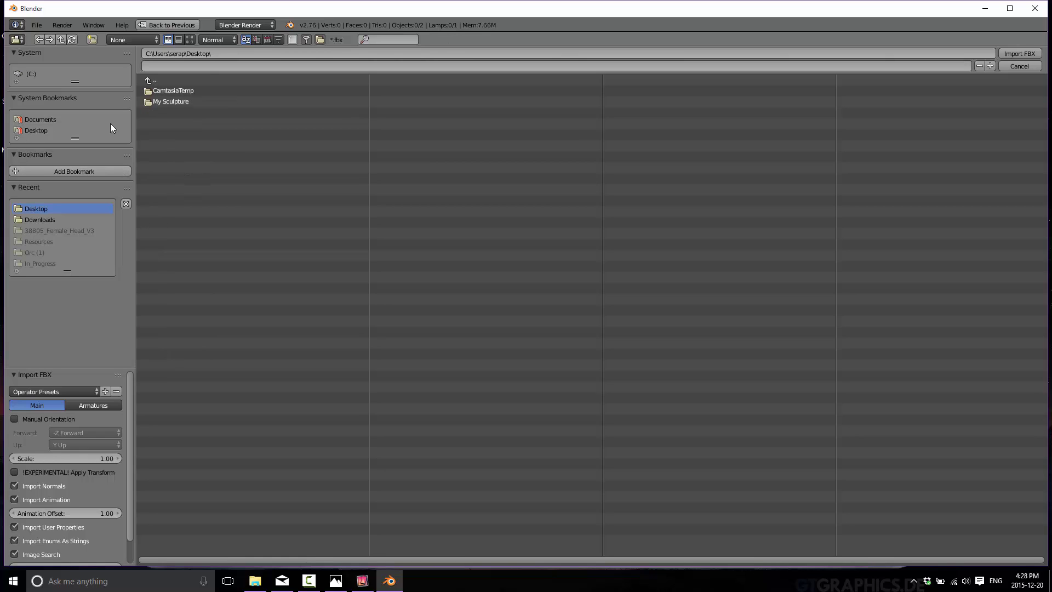
pyautogui.click(172, 99)
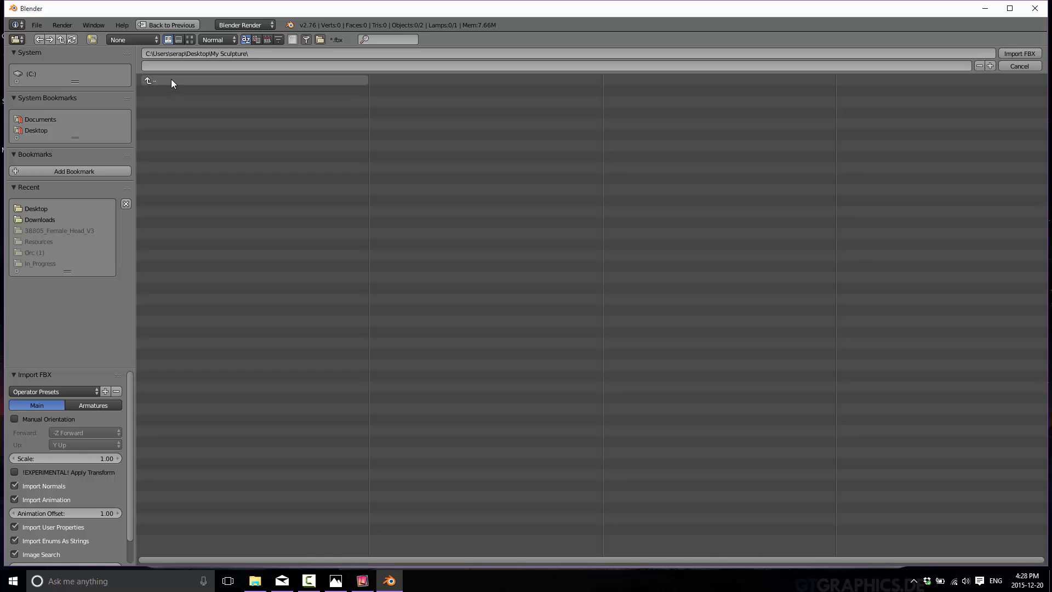
pyautogui.click(172, 81)
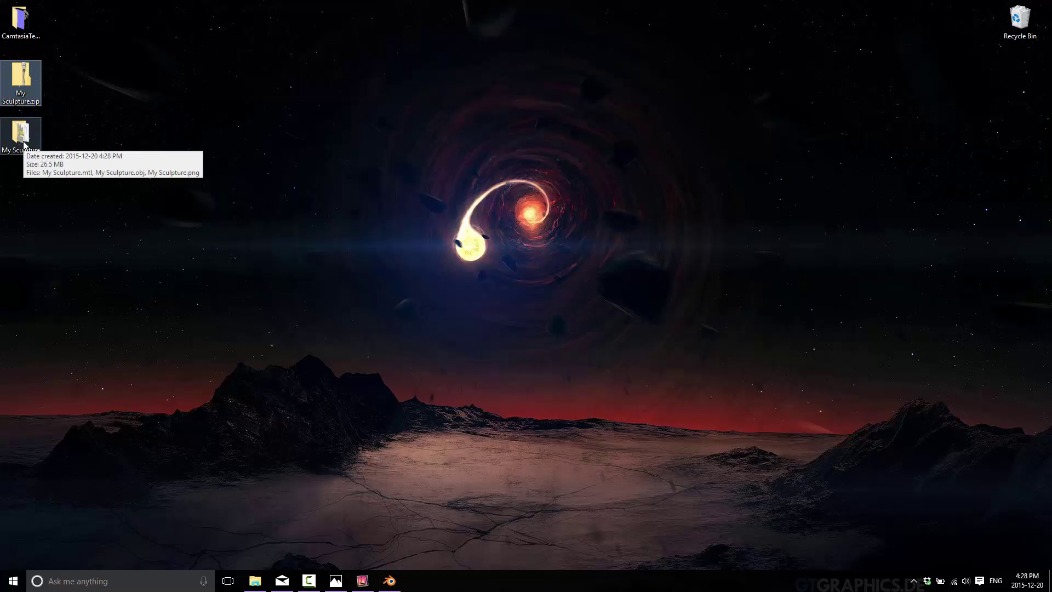
pyautogui.doubleClick(23, 142)
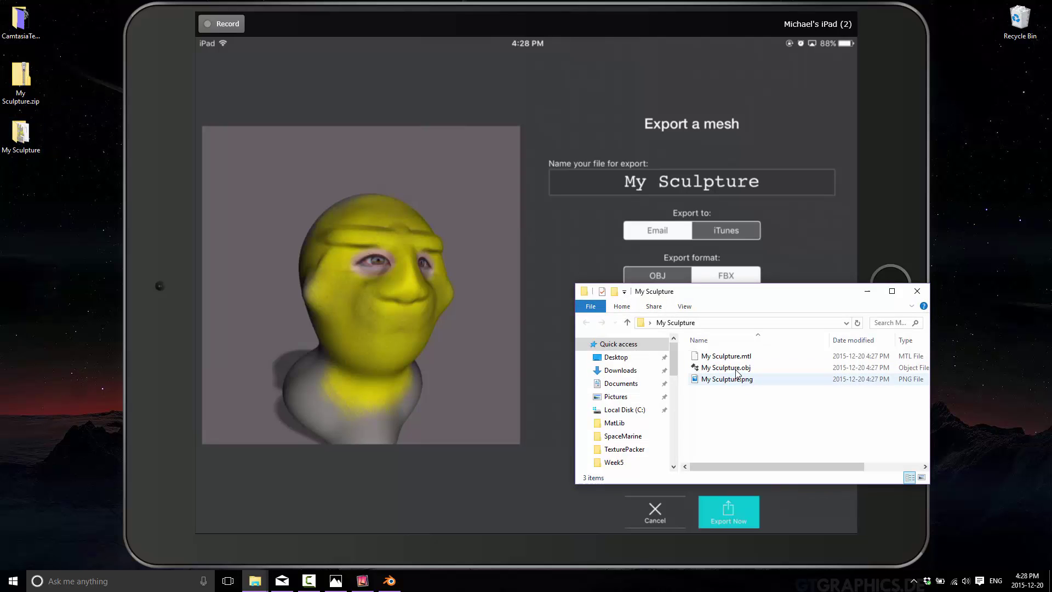
# Cancel the FBX import and import My Sculpture.obj as a Wavefront OBJ
pyautogui.click(390, 583)
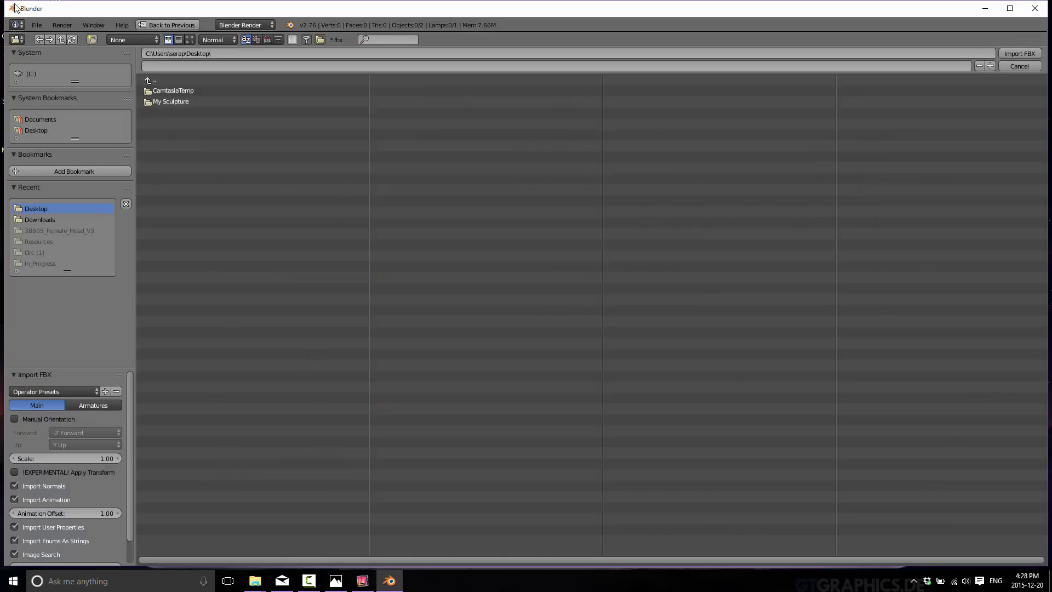
pyautogui.press('Escape')
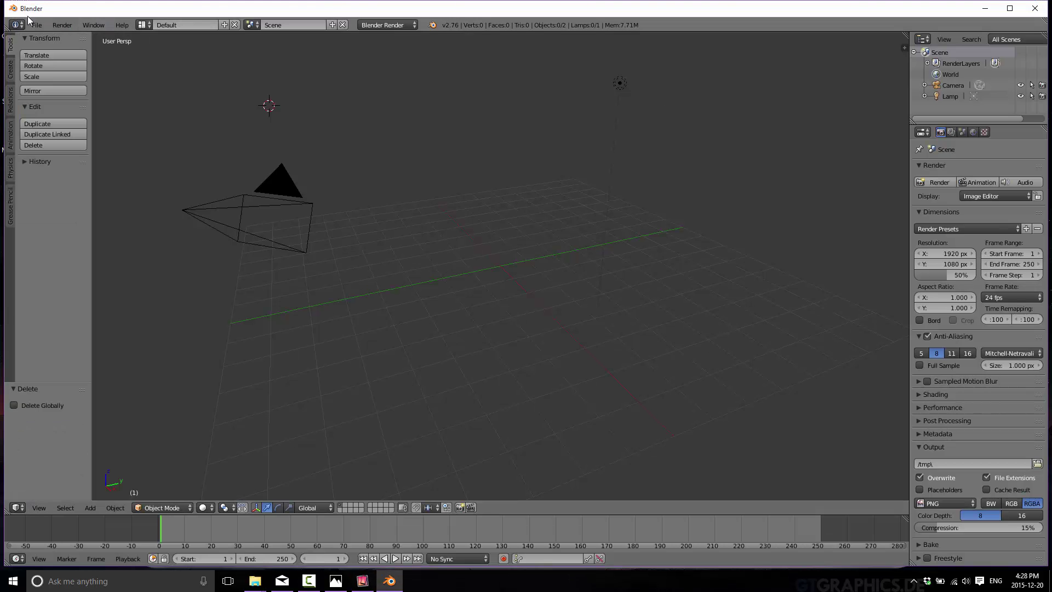
pyautogui.click(34, 25)
pyautogui.moveTo(68, 226)
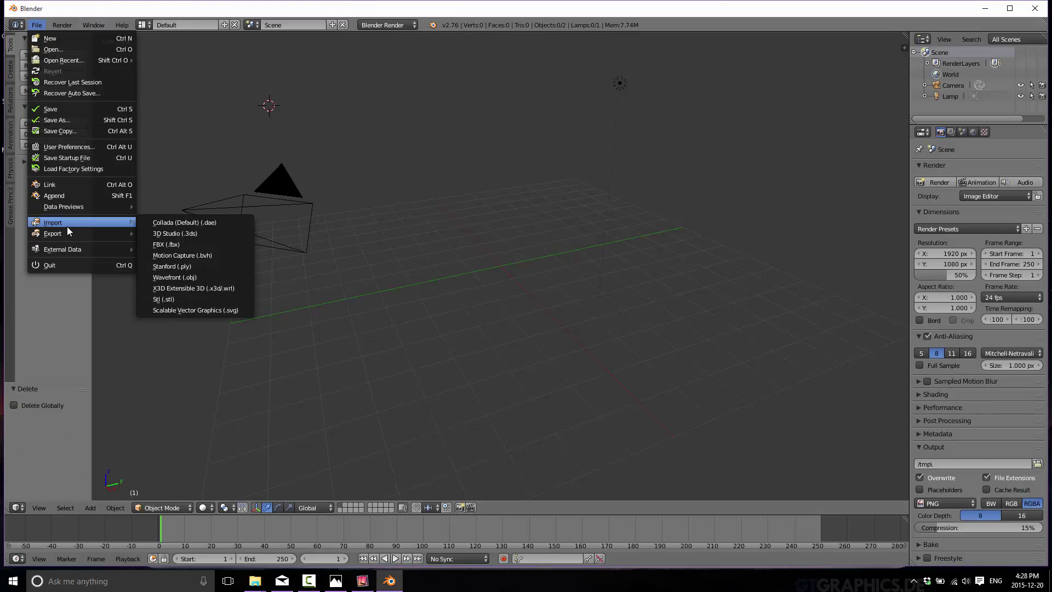
pyautogui.click(181, 277)
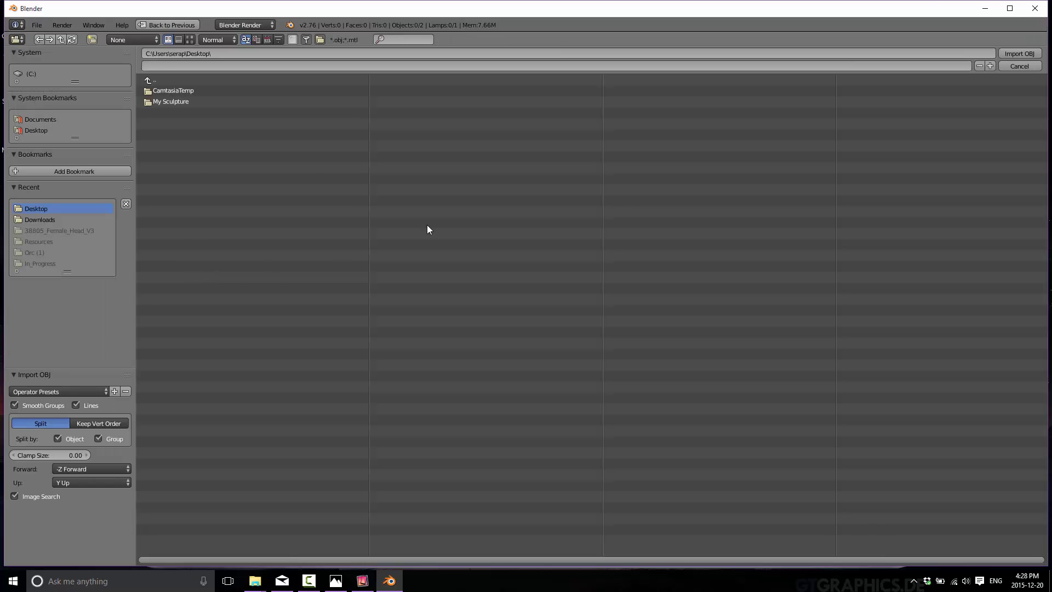
pyautogui.click(162, 102)
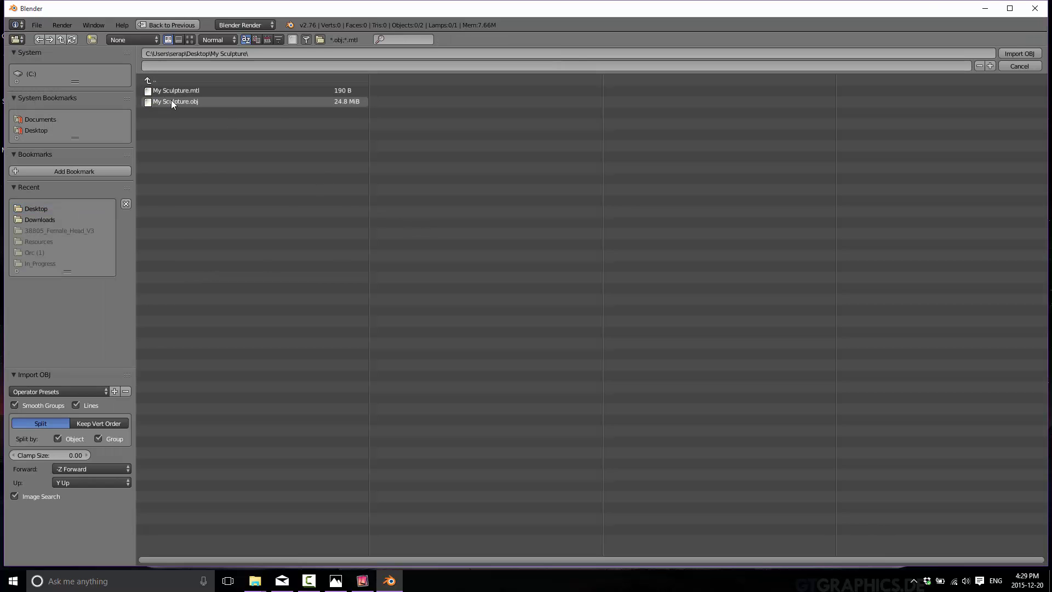
pyautogui.click(171, 101)
pyautogui.doubleClick(171, 101)
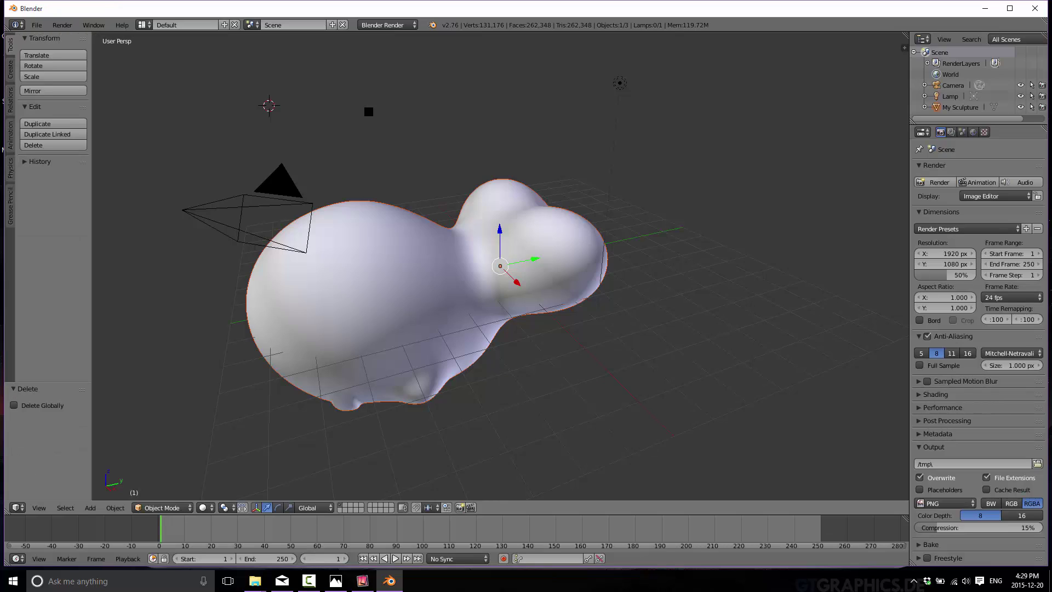
pyautogui.moveTo(412, 290)
pyautogui.mouseDown(button='middle')
pyautogui.moveTo(474, 232)
pyautogui.moveTo(492, 157)
pyautogui.moveTo(534, 182)
pyautogui.moveTo(587, 290)
pyautogui.mouseUp(button='middle')
pyautogui.moveTo(594, 179)
pyautogui.mouseDown(button='middle')
pyautogui.moveTo(629, 202)
pyautogui.moveTo(373, 239)
pyautogui.moveTo(369, 192)
pyautogui.moveTo(536, 322)
pyautogui.moveTo(576, 331)
pyautogui.mouseUp(button='middle')
pyautogui.press('g')
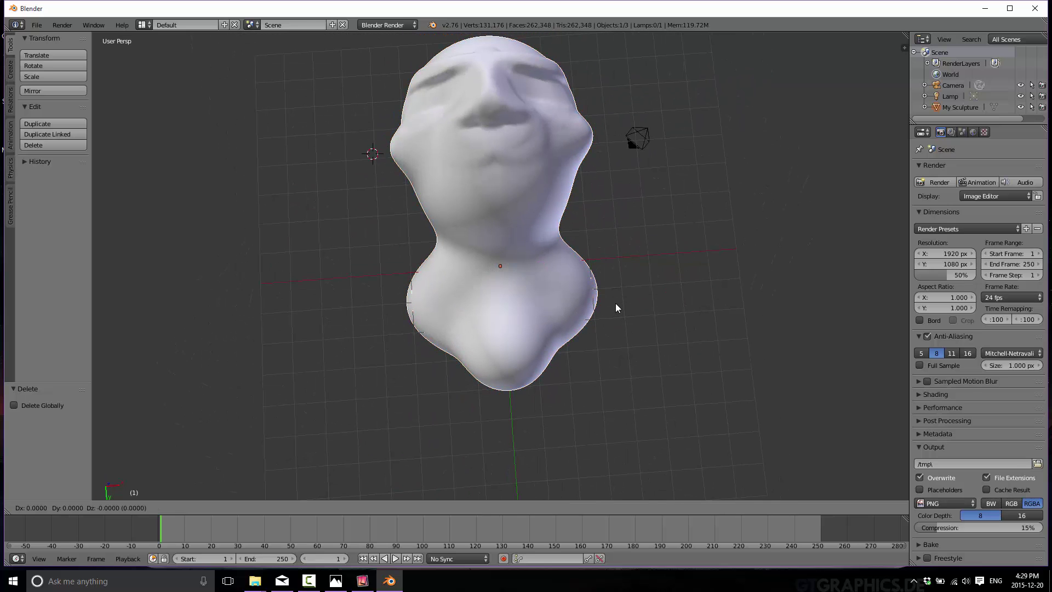
pyautogui.press('x')
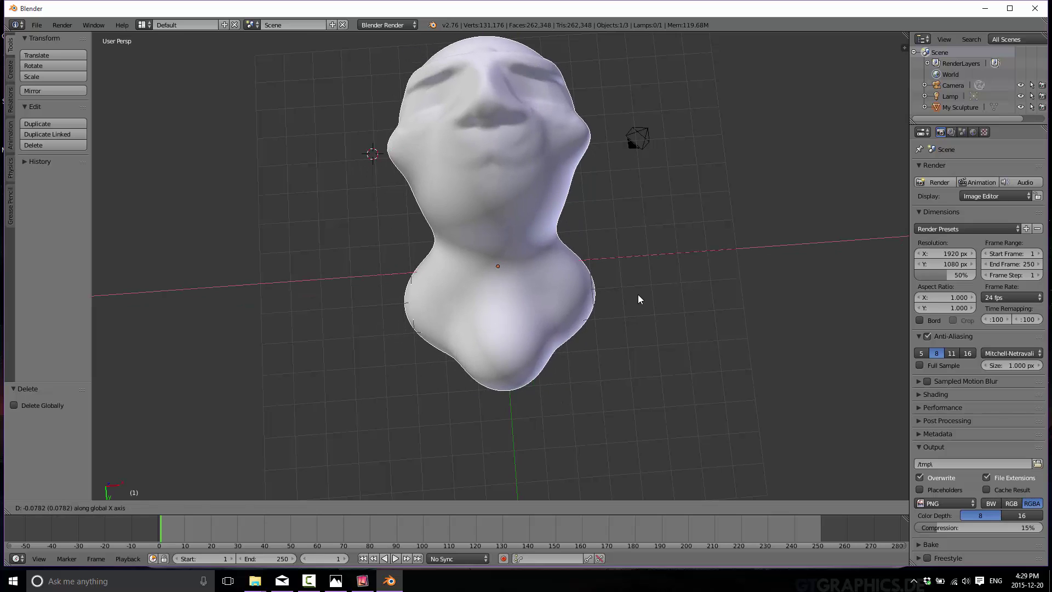
pyautogui.rightClick(618, 298)
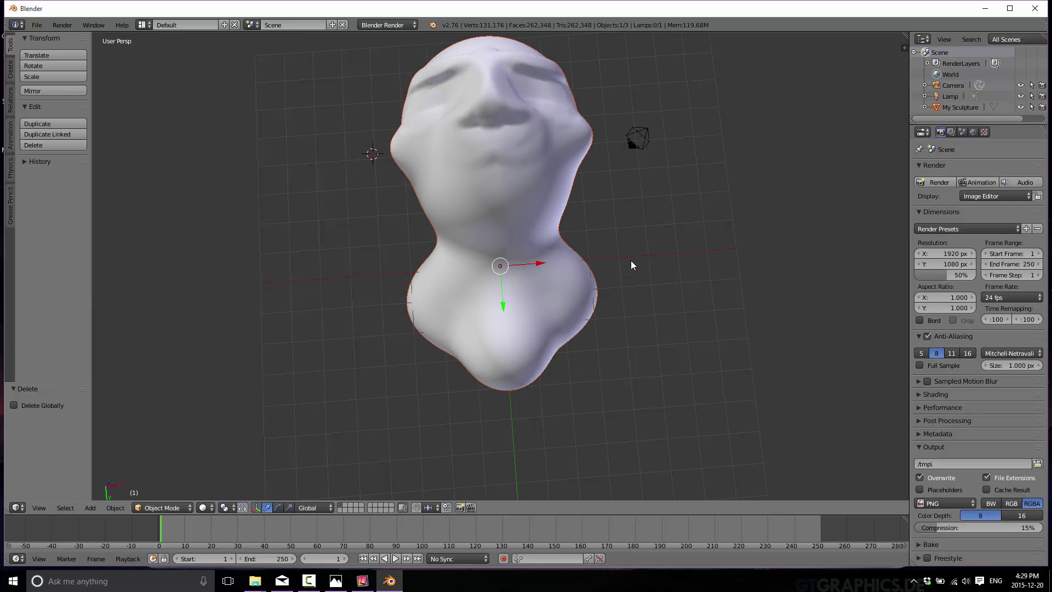
pyautogui.keyDown('shift'); pyautogui.moveTo(631, 261); pyautogui.dragTo(613, 268, button='middle'); pyautogui.keyUp('shift')
pyautogui.press('super')
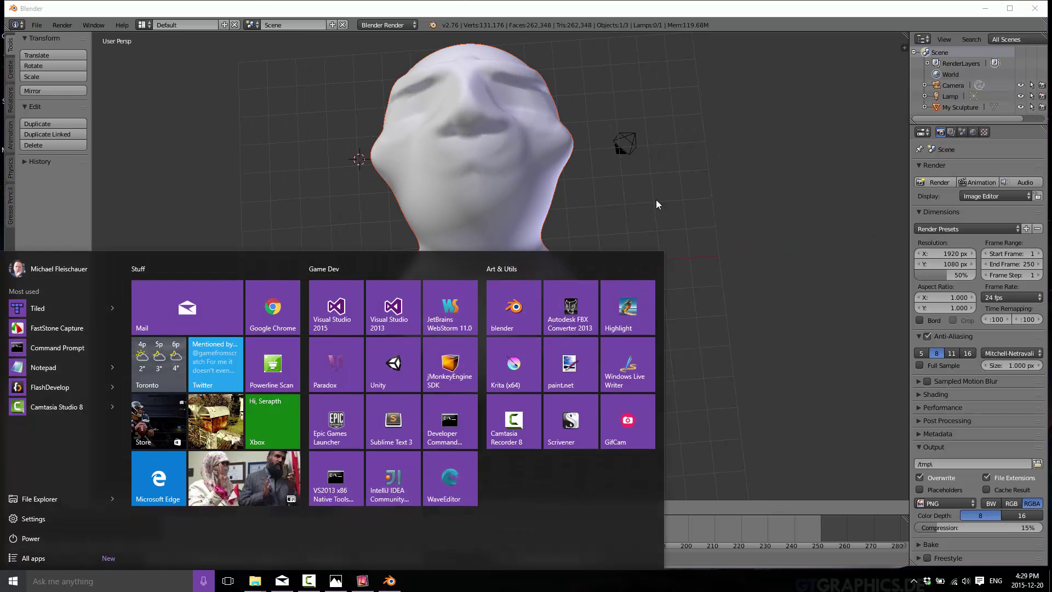
pyautogui.click(656, 200)
pyautogui.moveTo(606, 253)
pyautogui.mouseDown(button='middle')
pyautogui.moveTo(563, 255)
pyautogui.moveTo(600, 254)
pyautogui.mouseUp(button='middle')
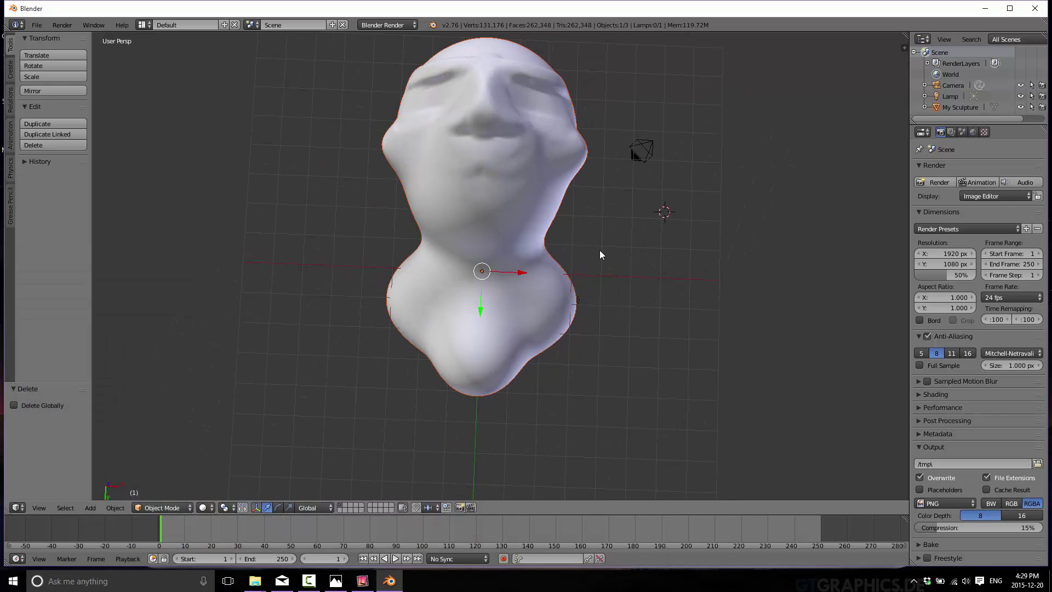
pyautogui.press('r')
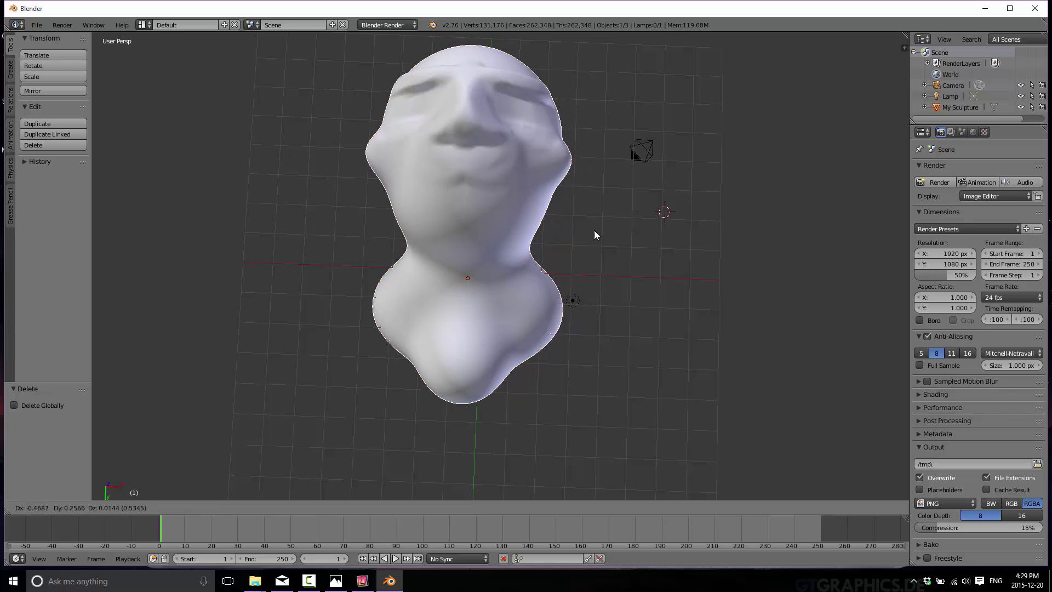
pyautogui.rightClick(578, 244)
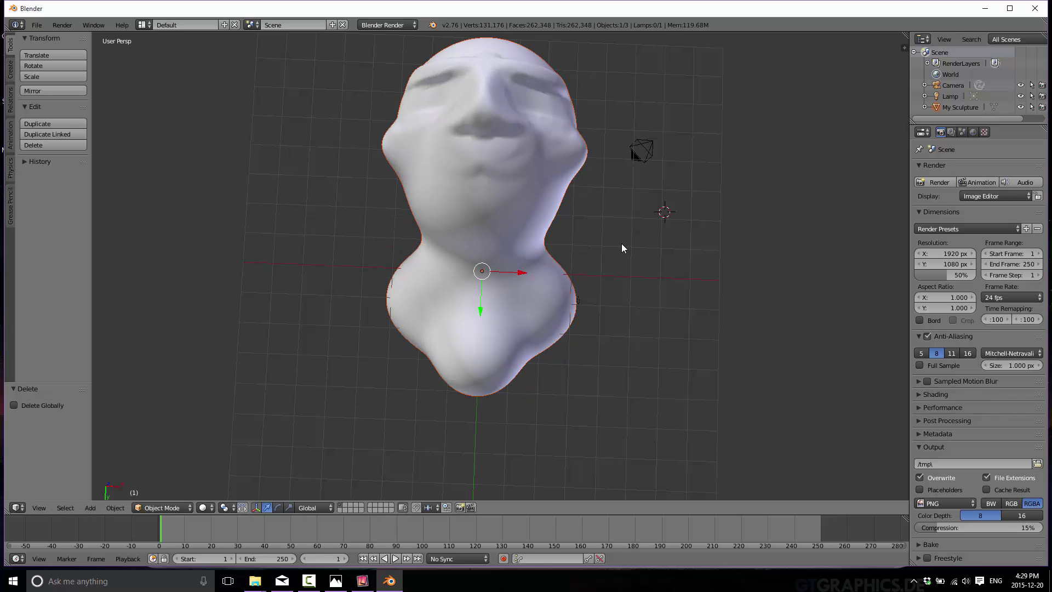
pyautogui.scroll(2, 577, 244)
pyautogui.scroll(-2, 575, 243)
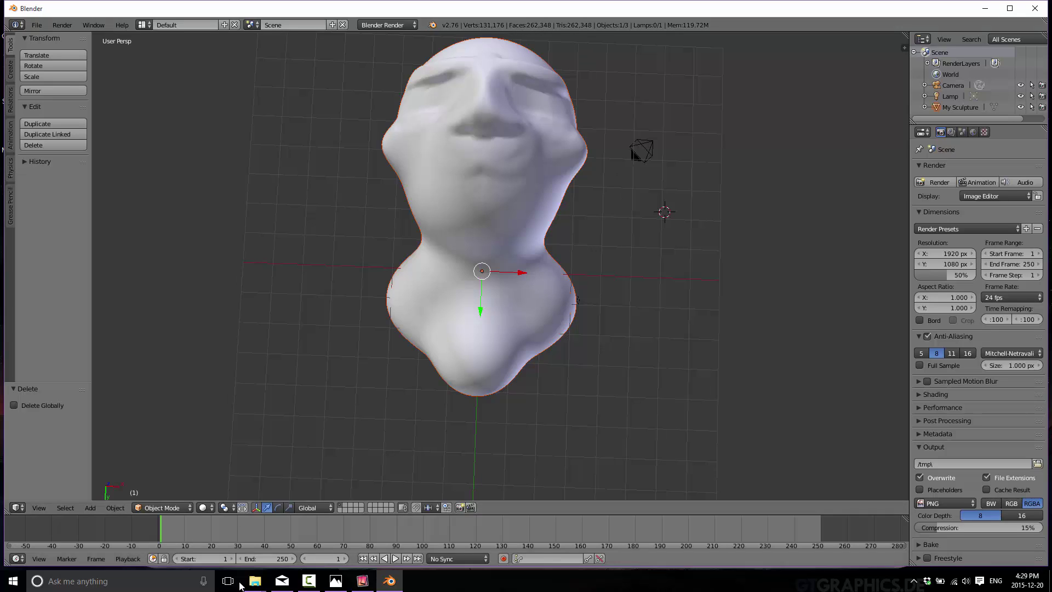
# View the exported My Sculpture.png texture from the My Sculpture folder, then close it
pyautogui.moveTo(255, 581)
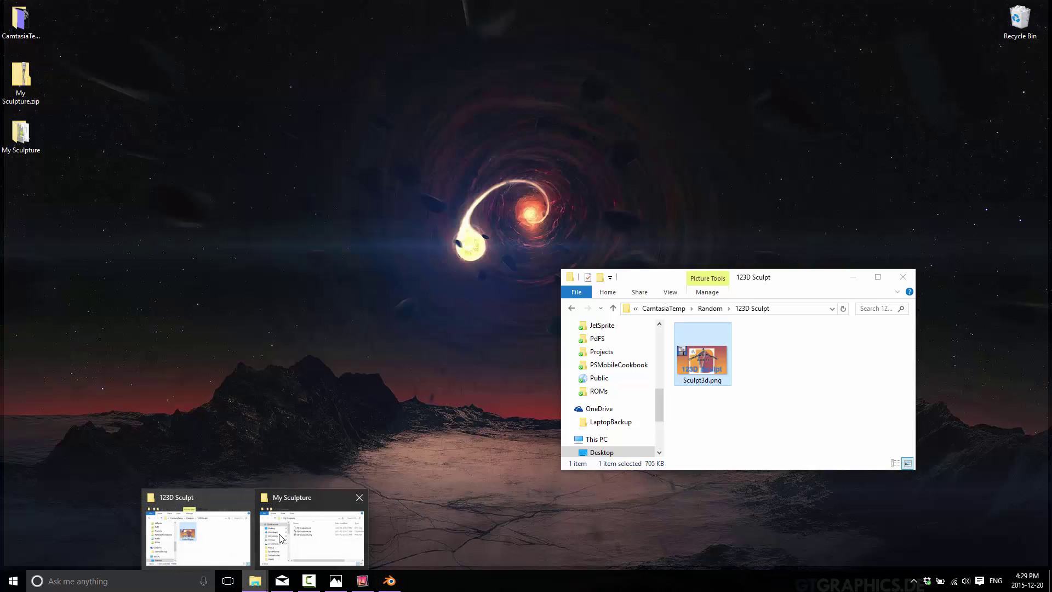
pyautogui.click(309, 529)
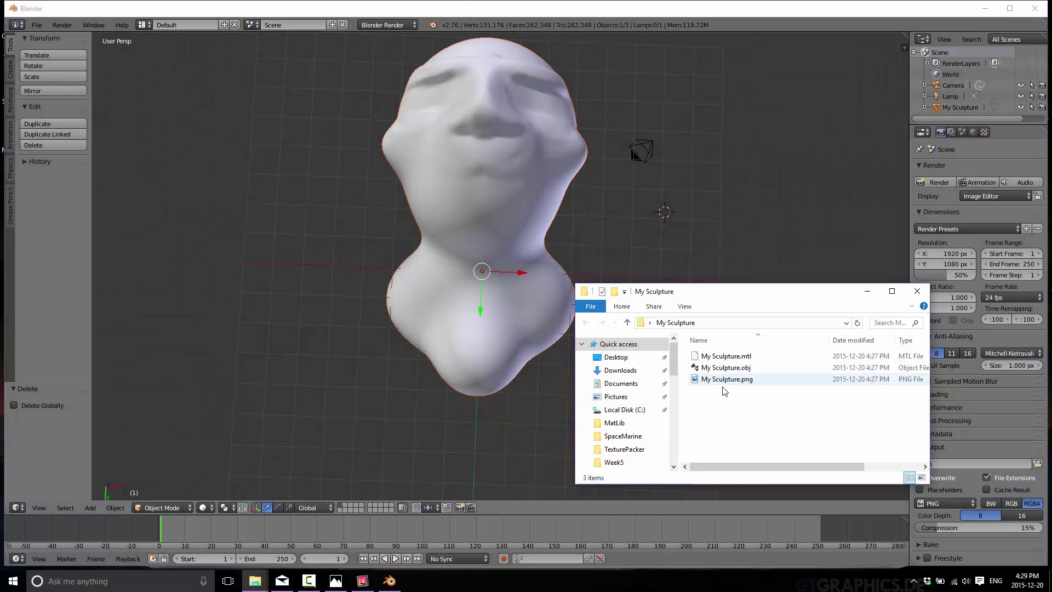
pyautogui.doubleClick(725, 379)
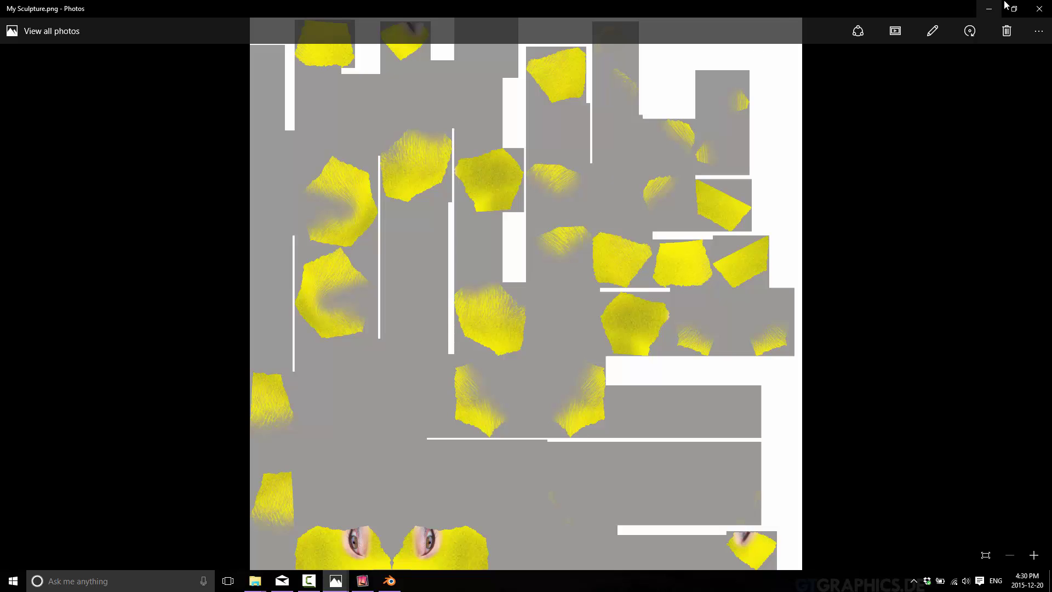
pyautogui.click(1041, 8)
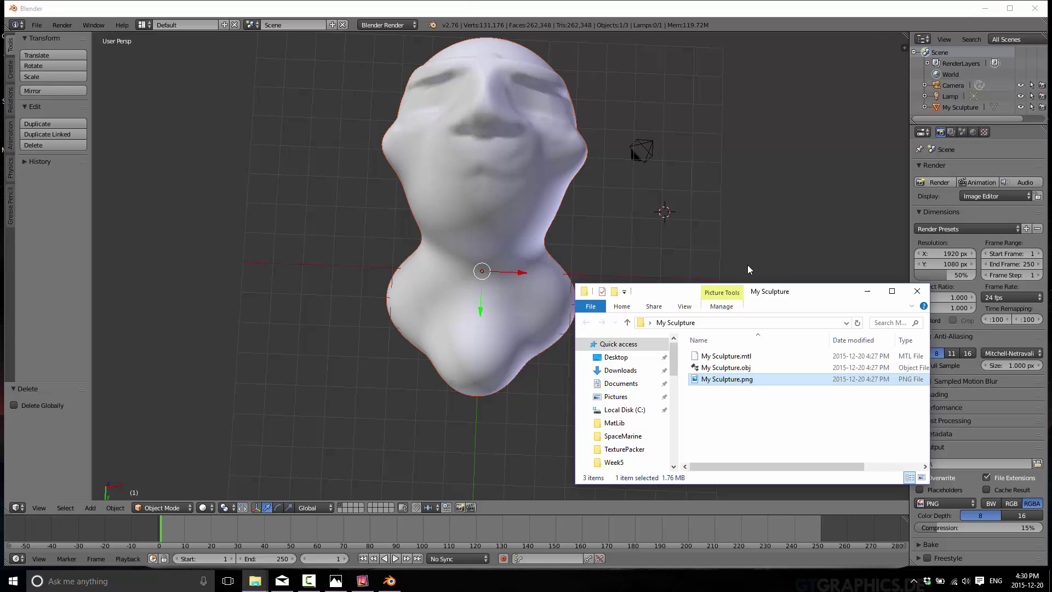
pyautogui.click(362, 581)
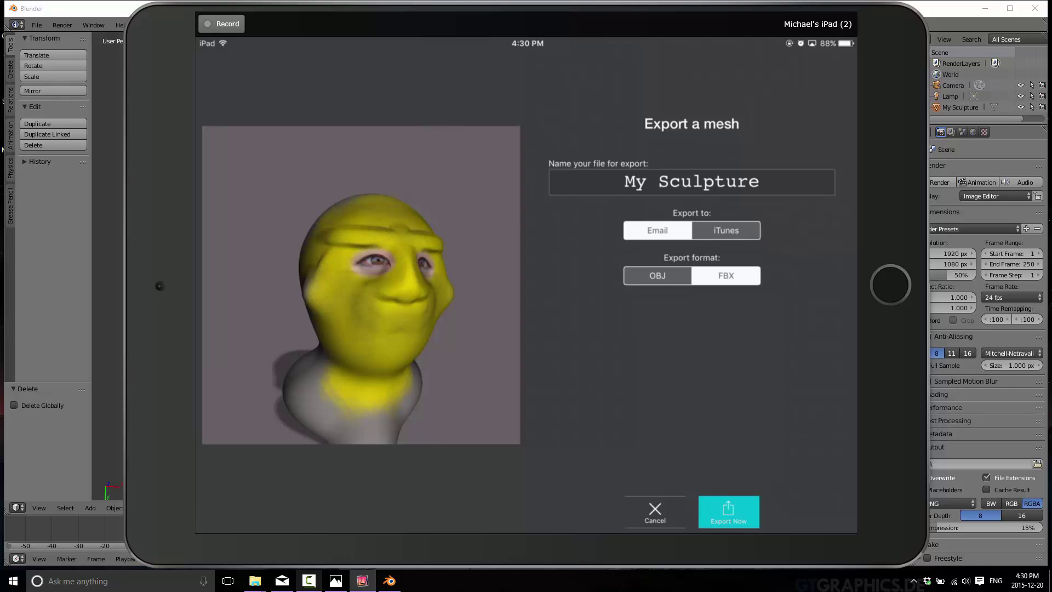
pyautogui.click(309, 580)
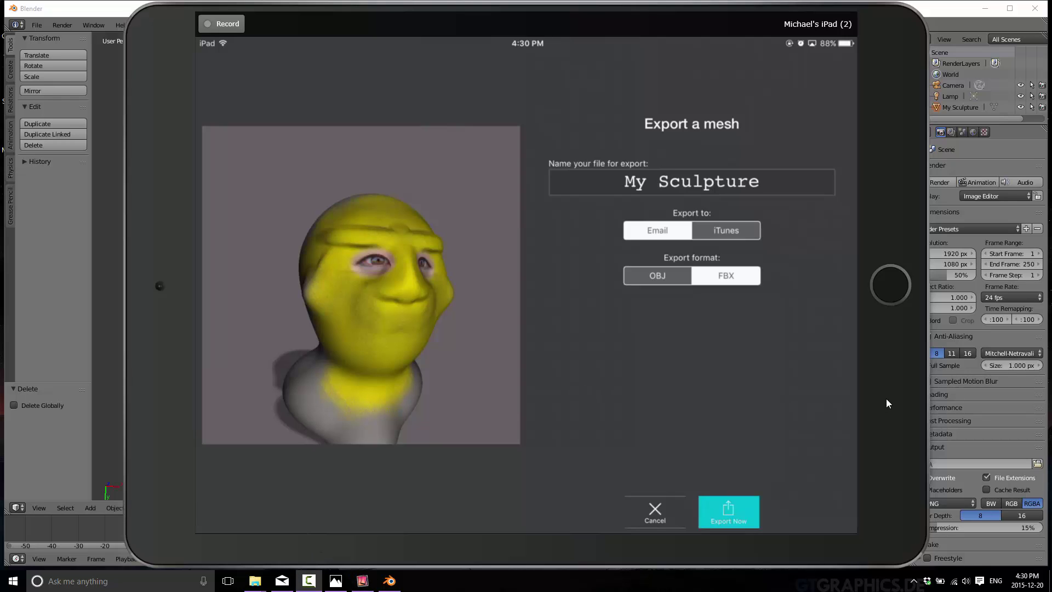